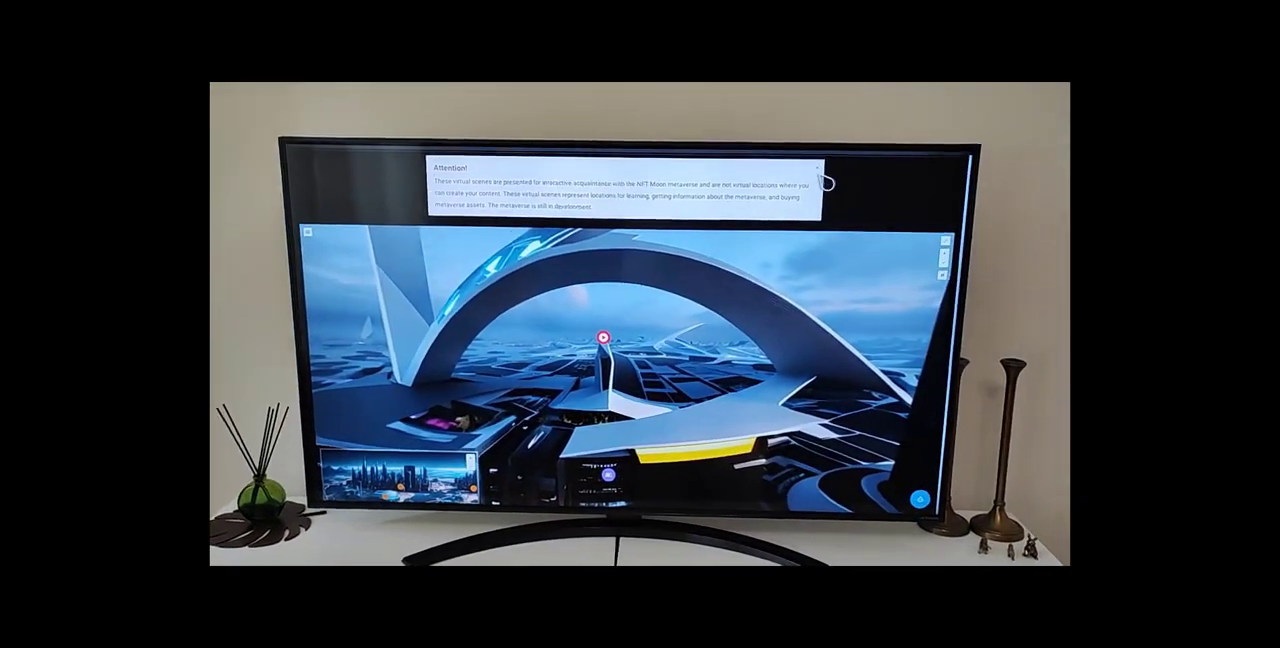
# Close the Attention banner about virtual scenes and take in the city panorama.
pyautogui.click(815, 175)
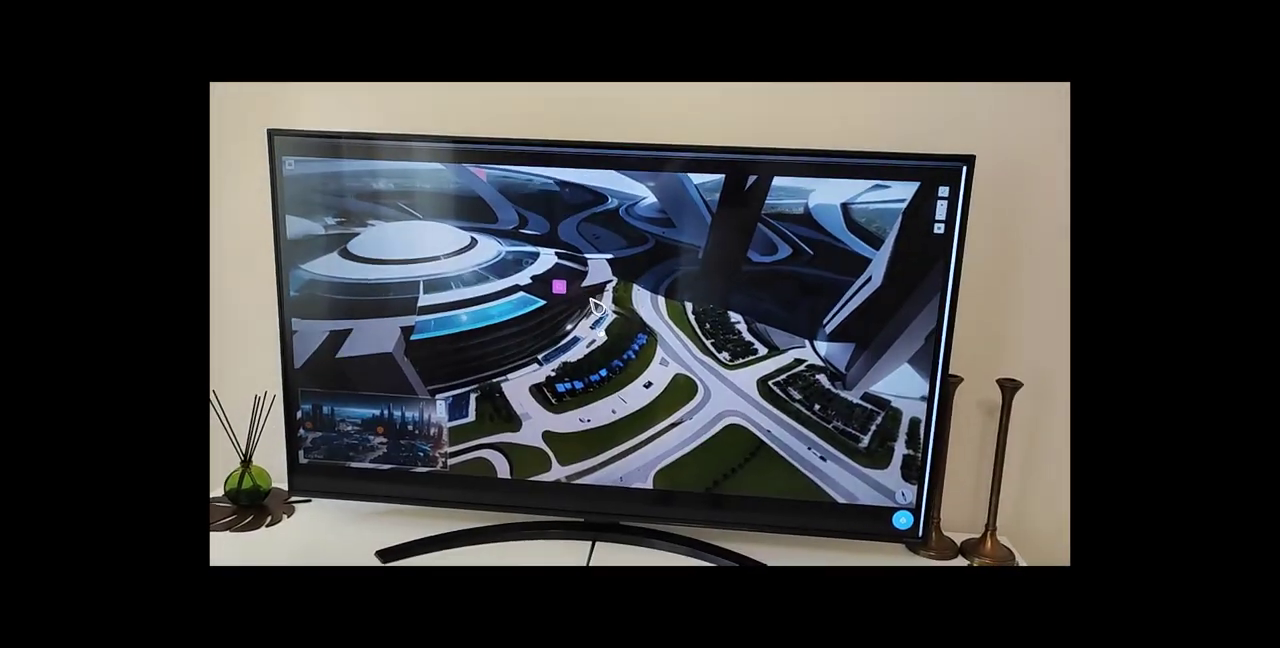
# Visit the conference room with three speaker avatars, then head back out to the grid-patterned city.
pyautogui.click(559, 288)
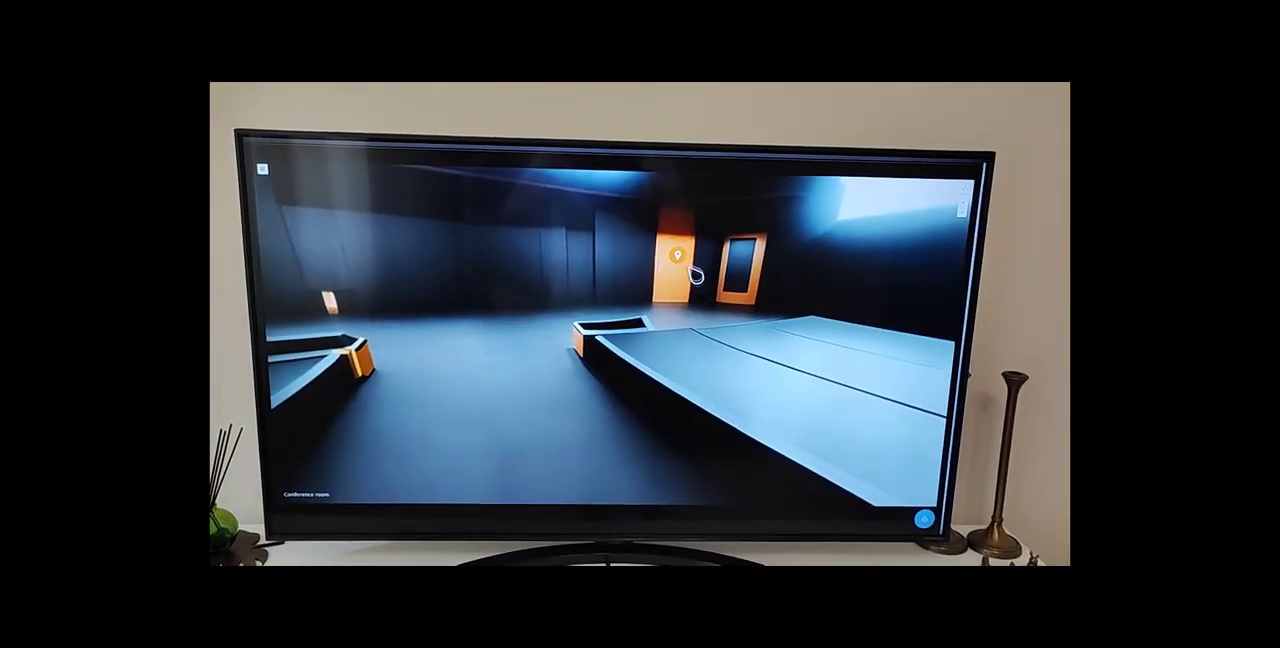
pyautogui.click(683, 256)
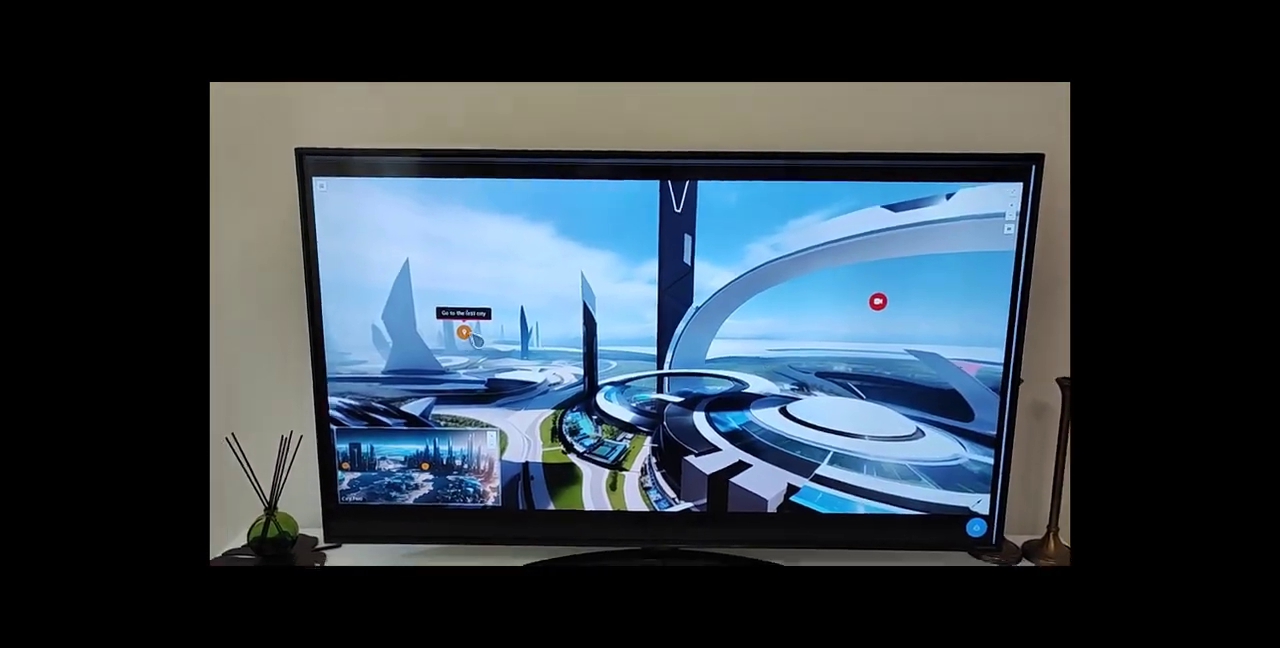
pyautogui.click(451, 340)
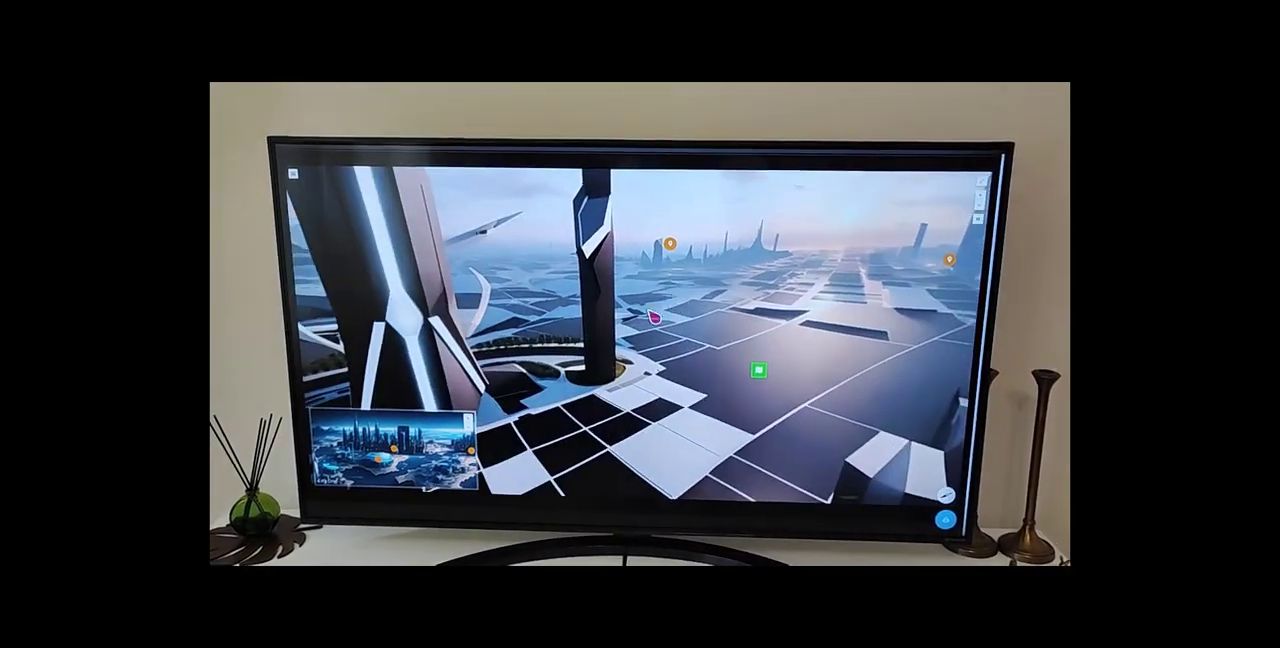
# Take the 'Go to the city' hotspot past the green skyscraper district into the Милайк store.
pyautogui.click(667, 250)
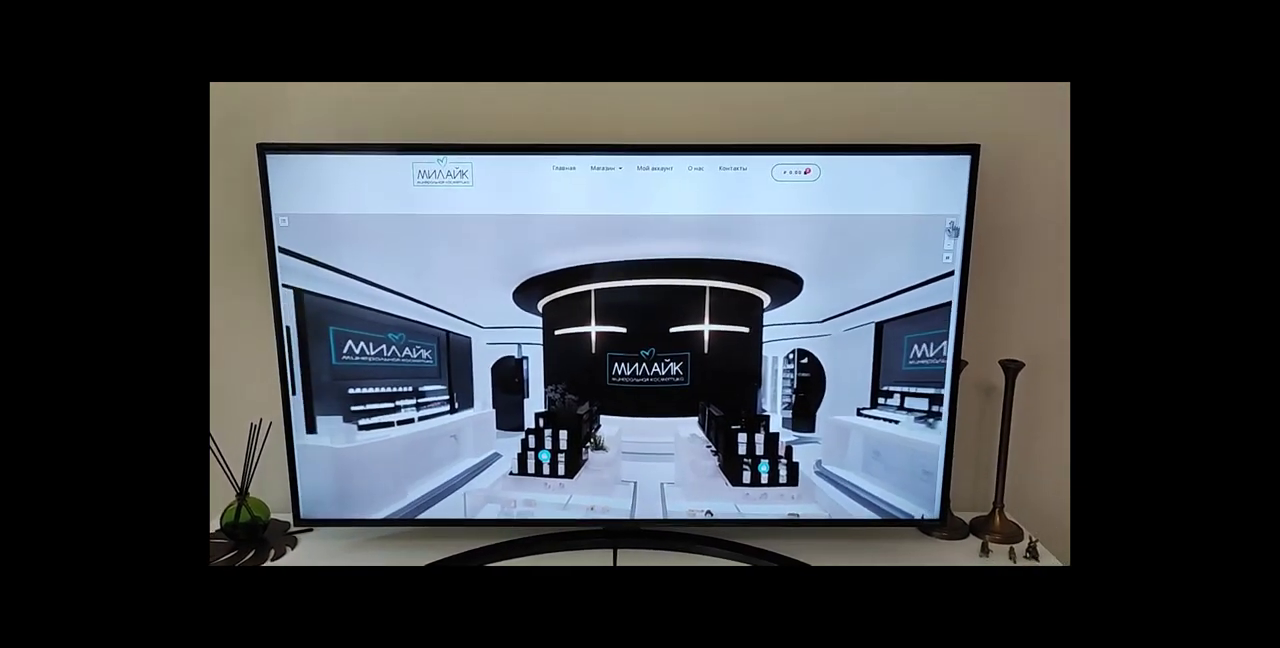
# View the Милайк store fullscreen, turn toward the display tables, then exit fullscreen.
pyautogui.click(952, 230)
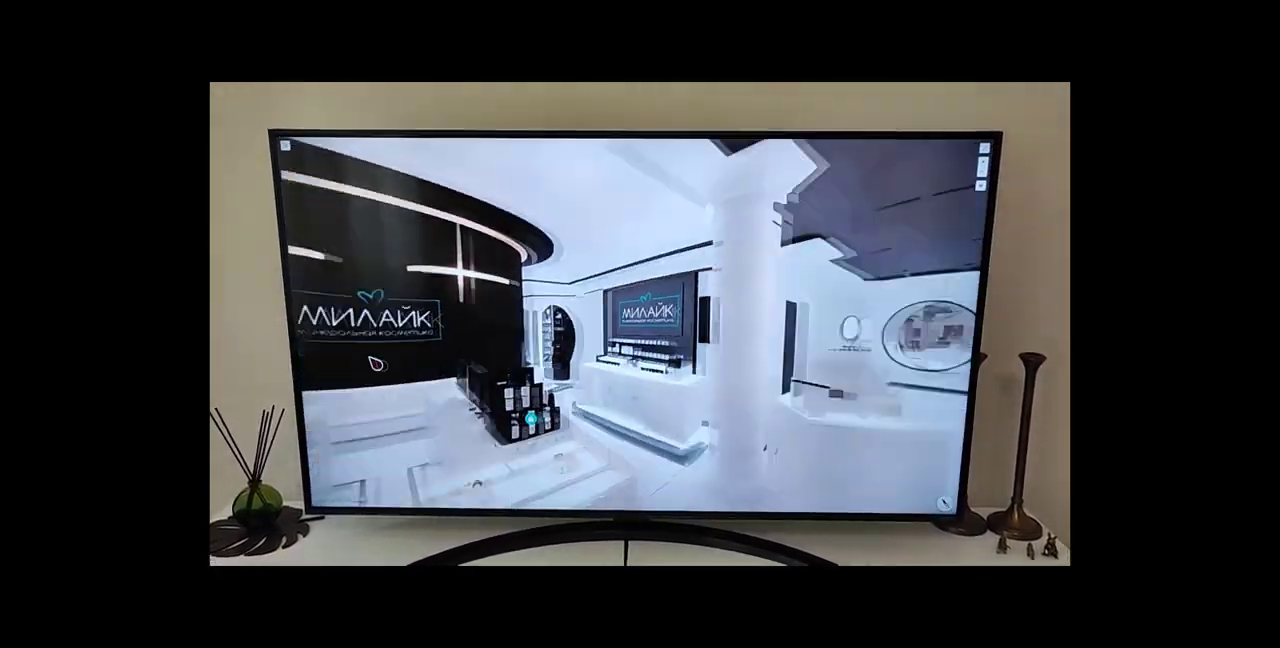
pyautogui.moveTo(376, 363); pyautogui.dragTo(943, 337)
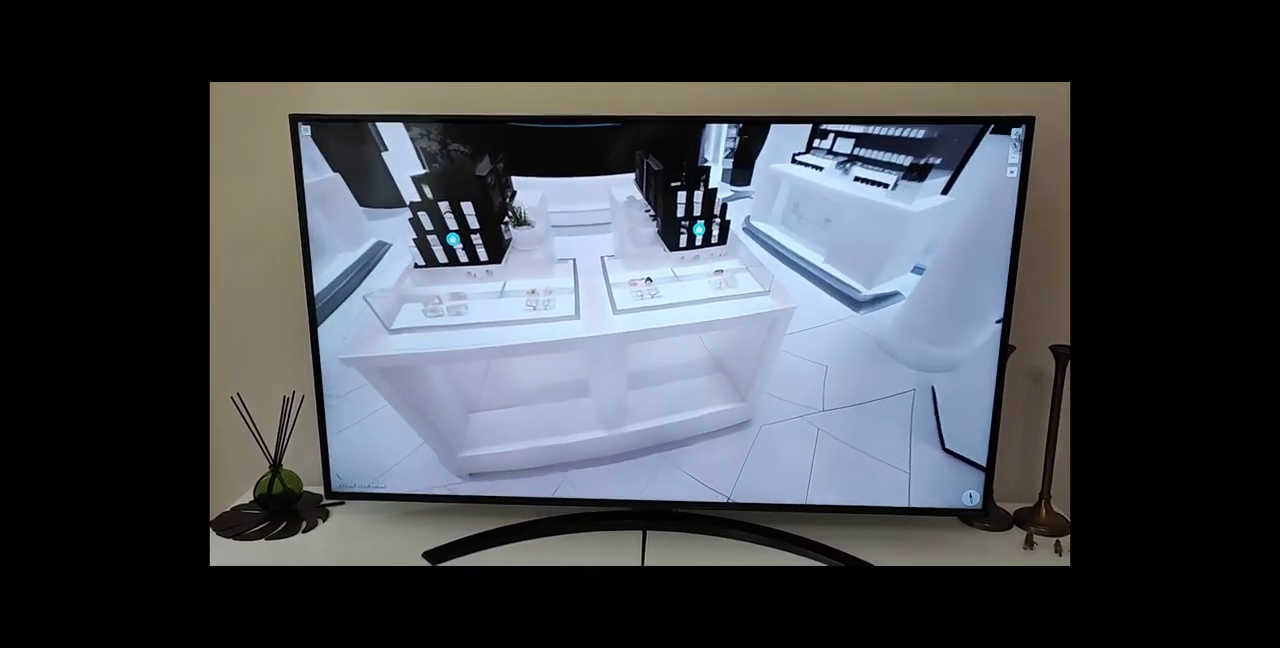
pyautogui.press('Escape')
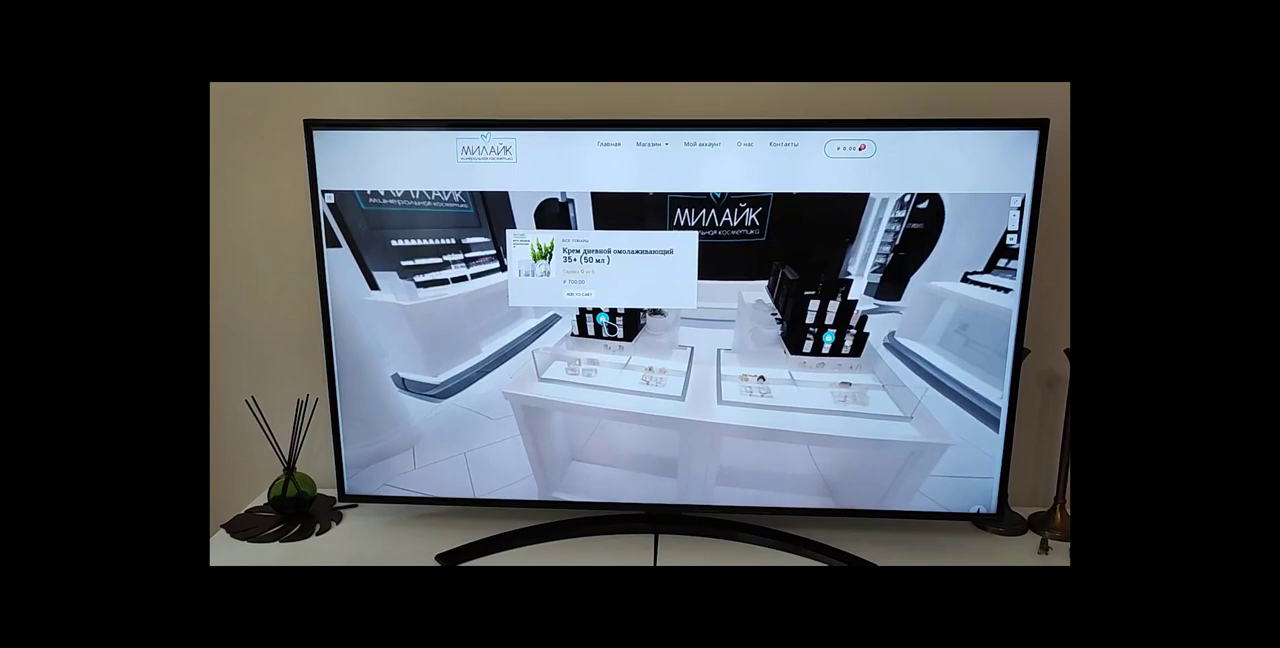